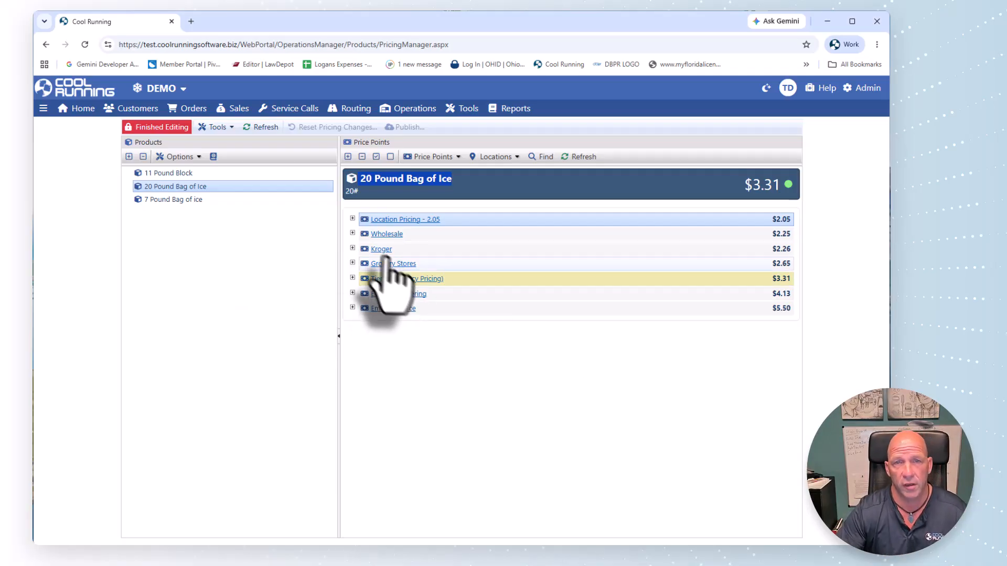
# Set the Wholesale price point of the 20 Pound Bag of Ice to $3.00 and save it
pyautogui.click(352, 234)
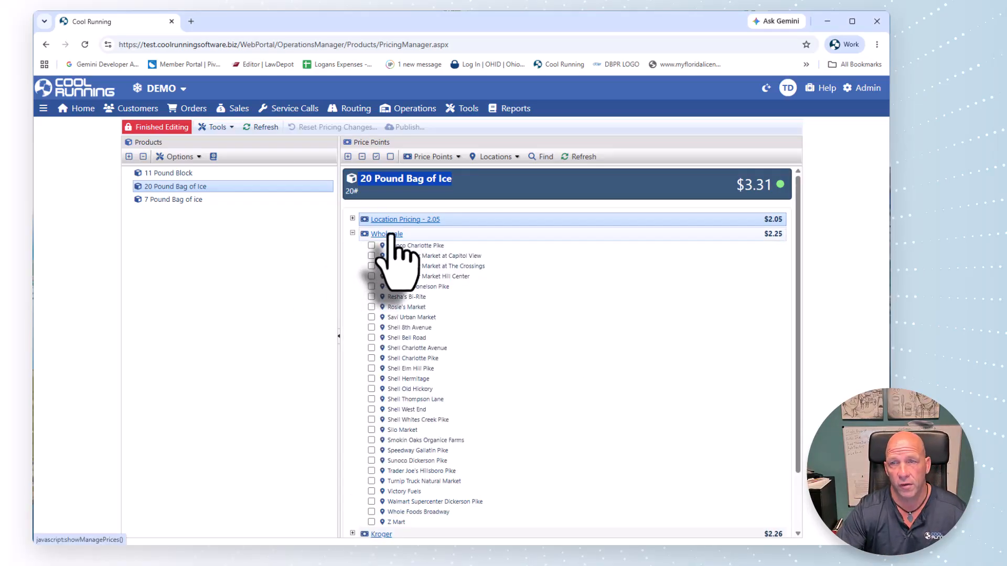
pyautogui.click(391, 234)
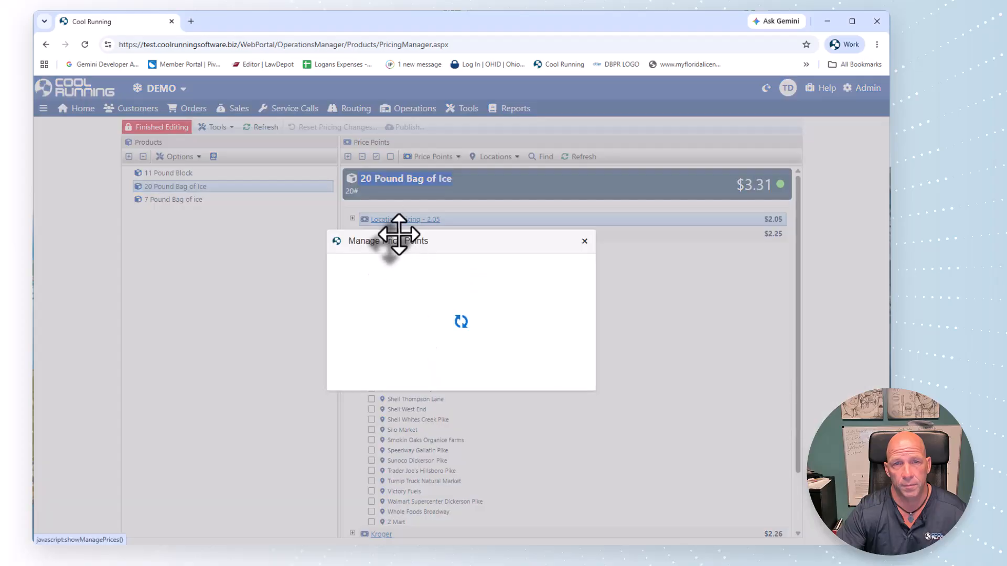
pyautogui.doubleClick(582, 299)
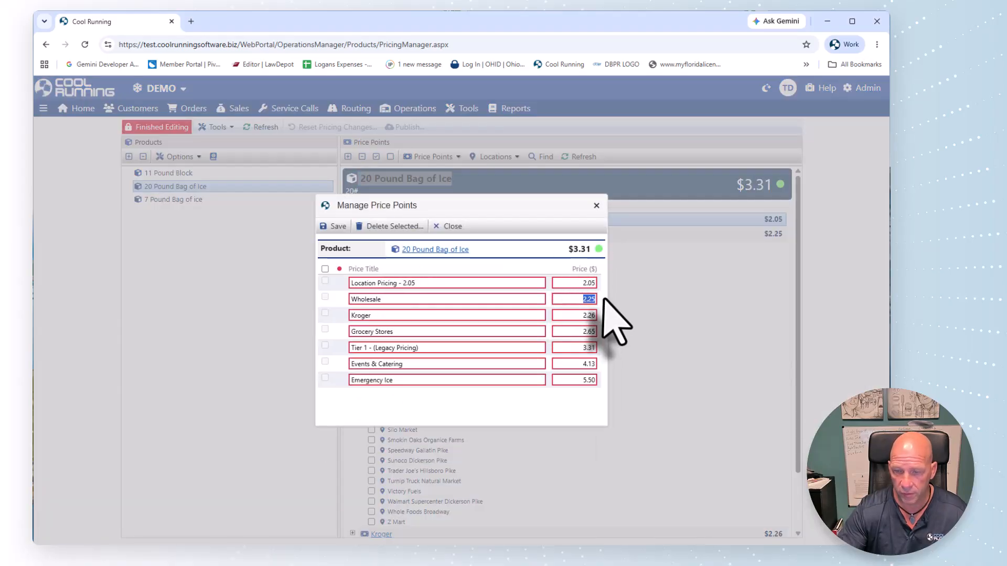
pyautogui.click(336, 226)
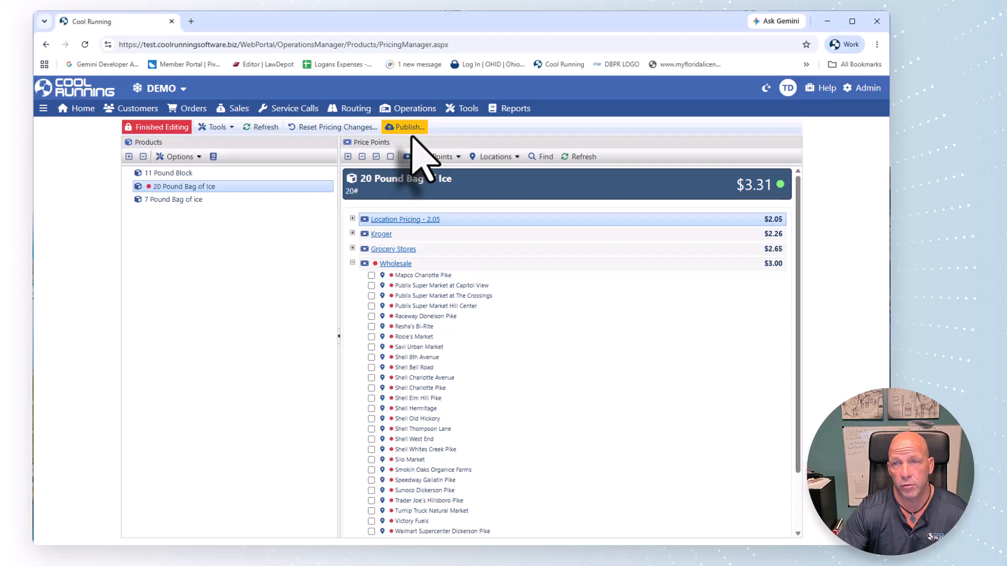
pyautogui.click(352, 262)
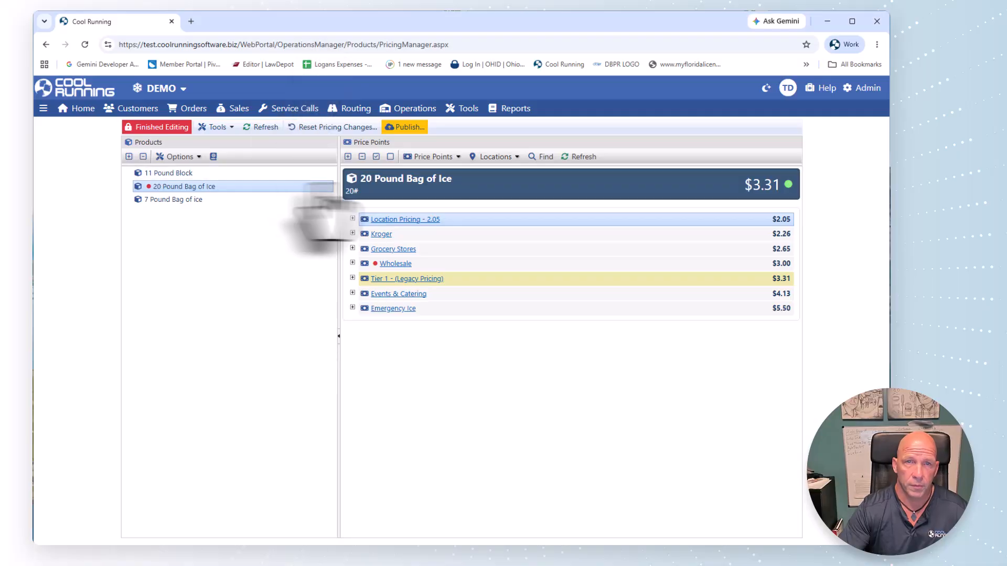
pyautogui.moveTo(402, 110)
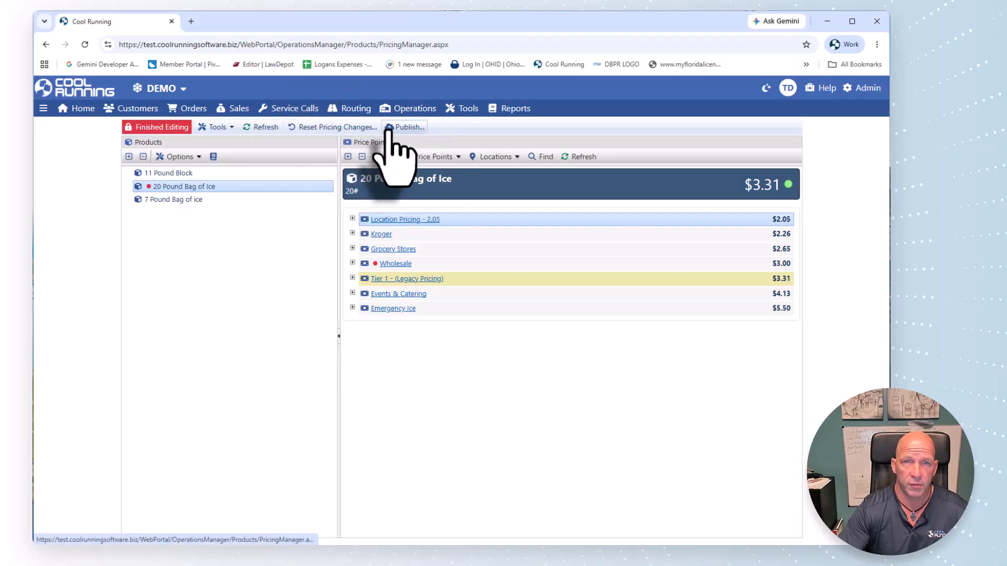
pyautogui.click(404, 127)
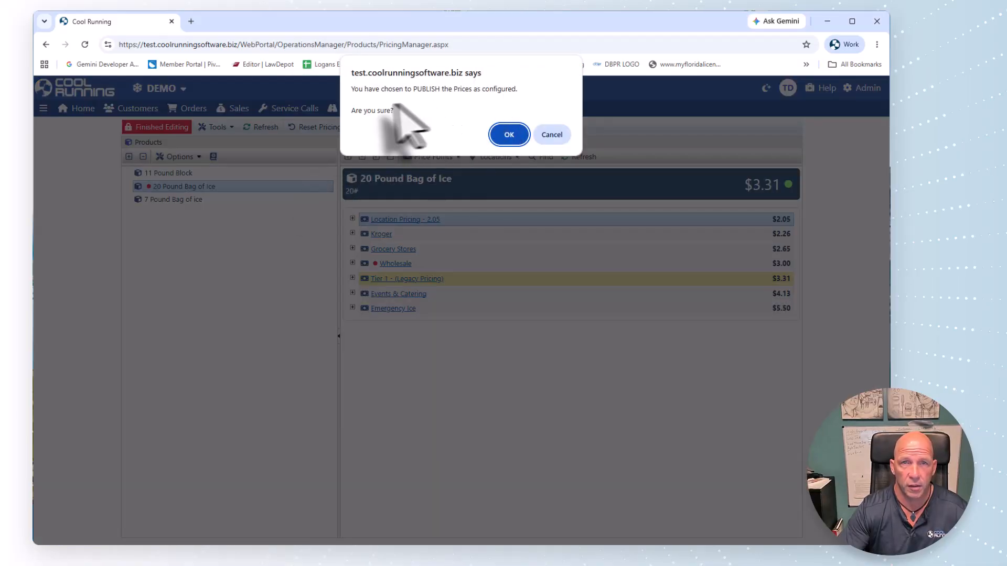
pyautogui.click(553, 135)
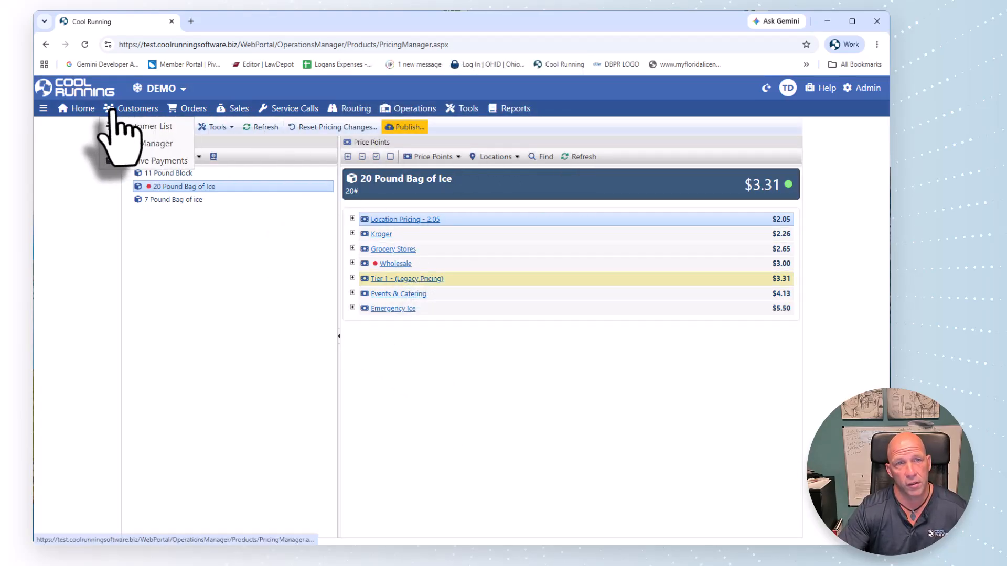
# Open the assigned products of the 7-11 Dickerson Pike location under the IPIA 2025 Nashville customer
pyautogui.click(128, 126)
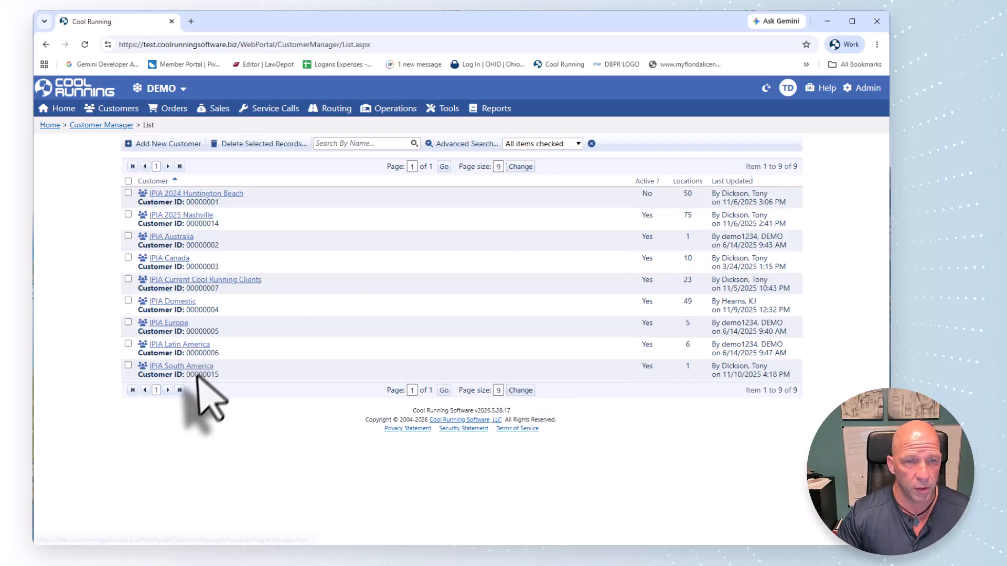
pyautogui.click(189, 216)
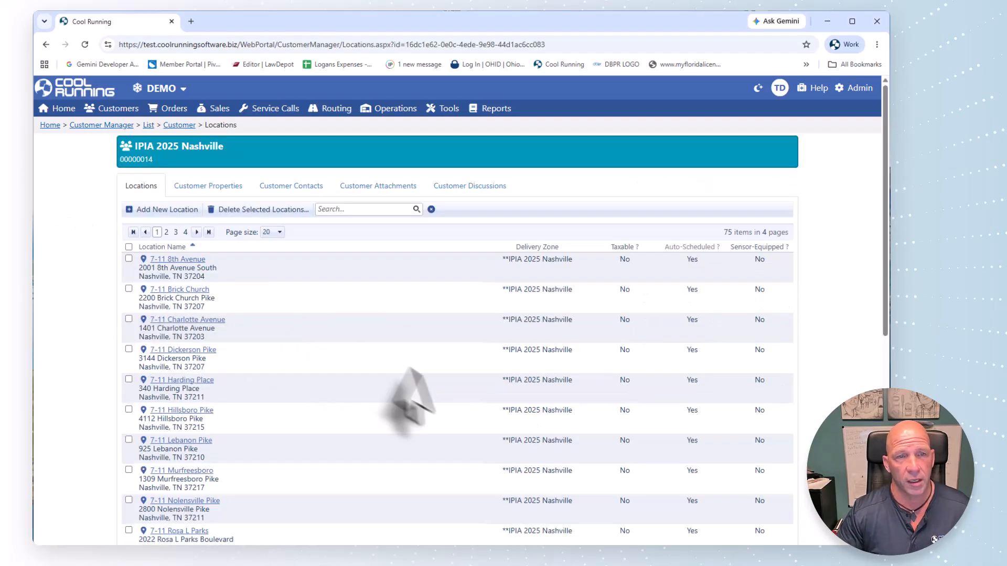
pyautogui.scroll(-2, 380, 426)
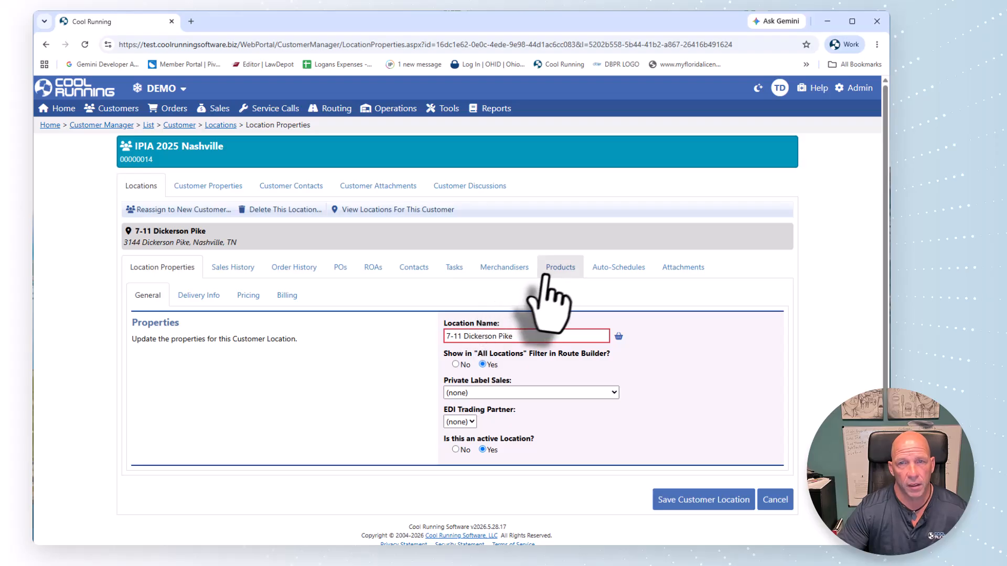
pyautogui.click(560, 267)
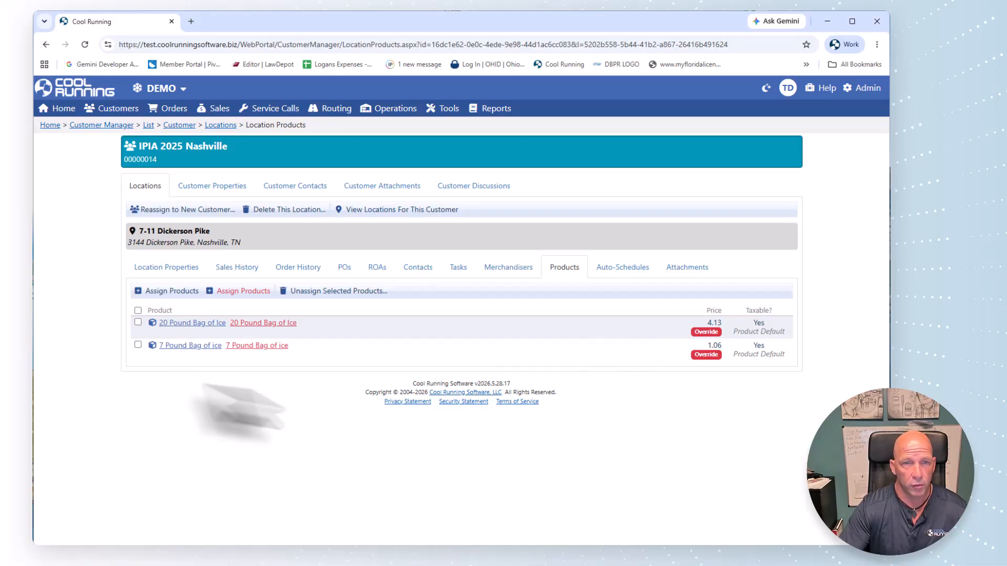
# Set the location price of the 20 Pound Bag of Ice to the $2.25 Wholesale price point and save
pyautogui.click(252, 324)
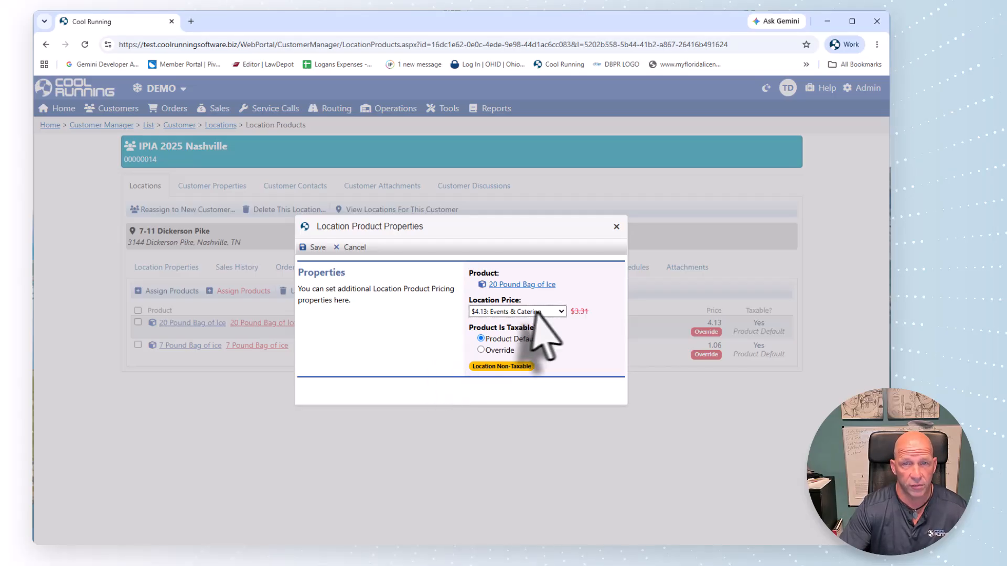
pyautogui.click(560, 311)
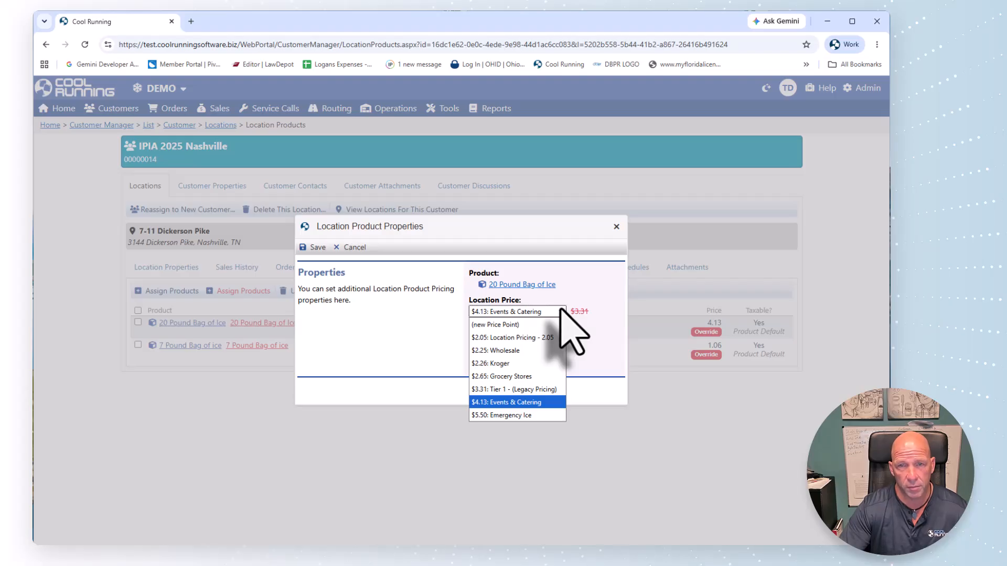
pyautogui.click(535, 351)
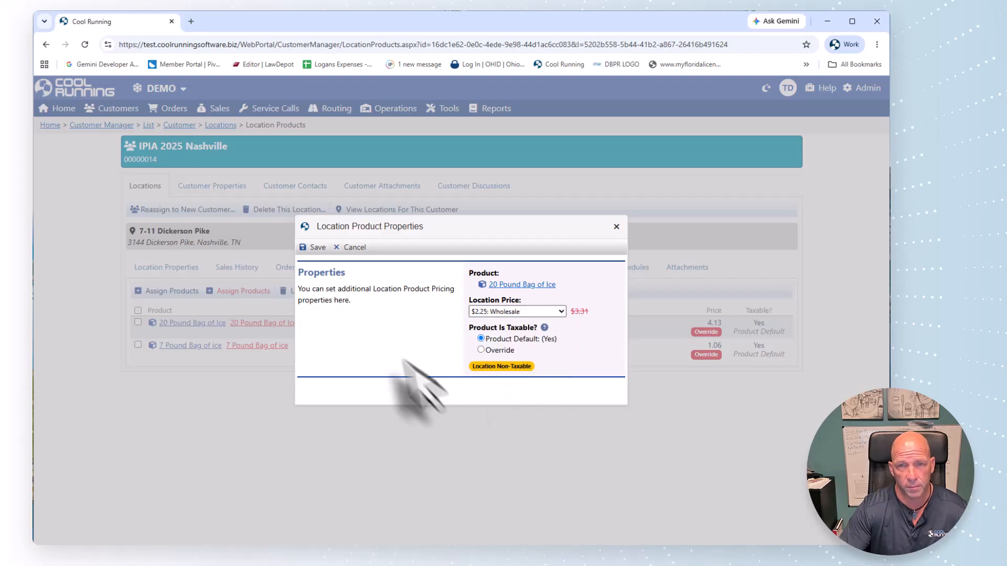
pyautogui.click(314, 247)
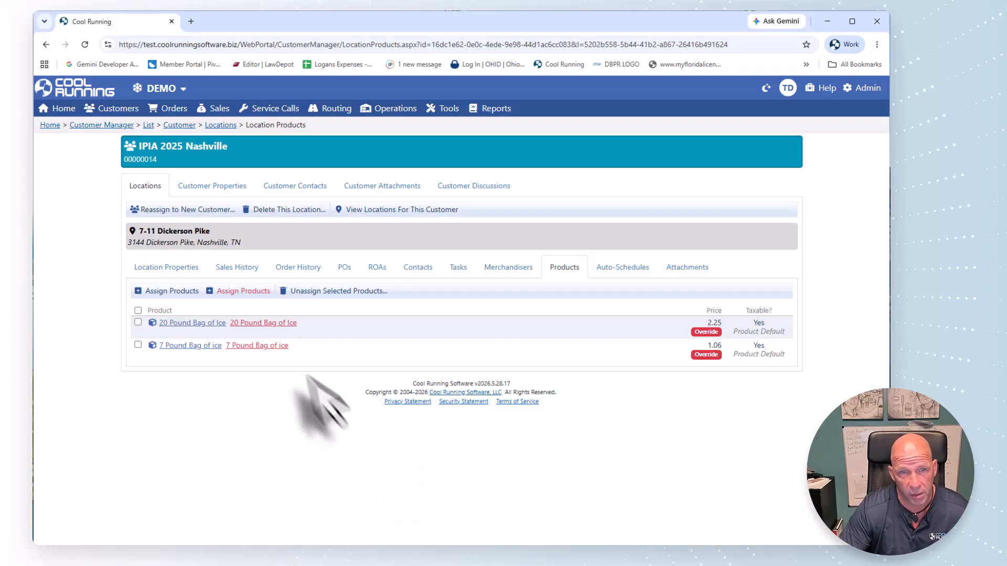
# Assign the 11 Pound Block to the location with the $1.50 Kroger 11 Pound Block price point
pyautogui.click(250, 292)
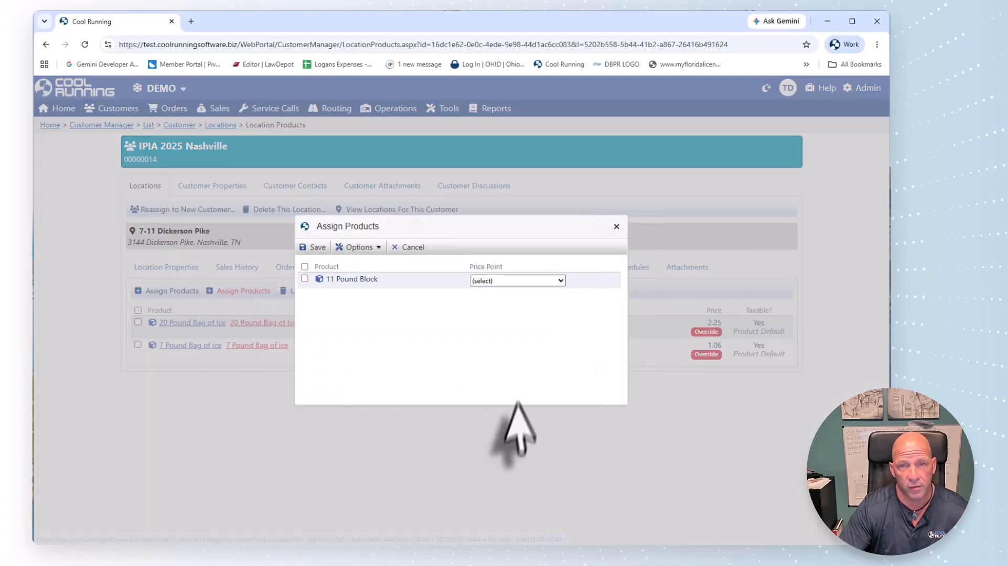
pyautogui.click(305, 279)
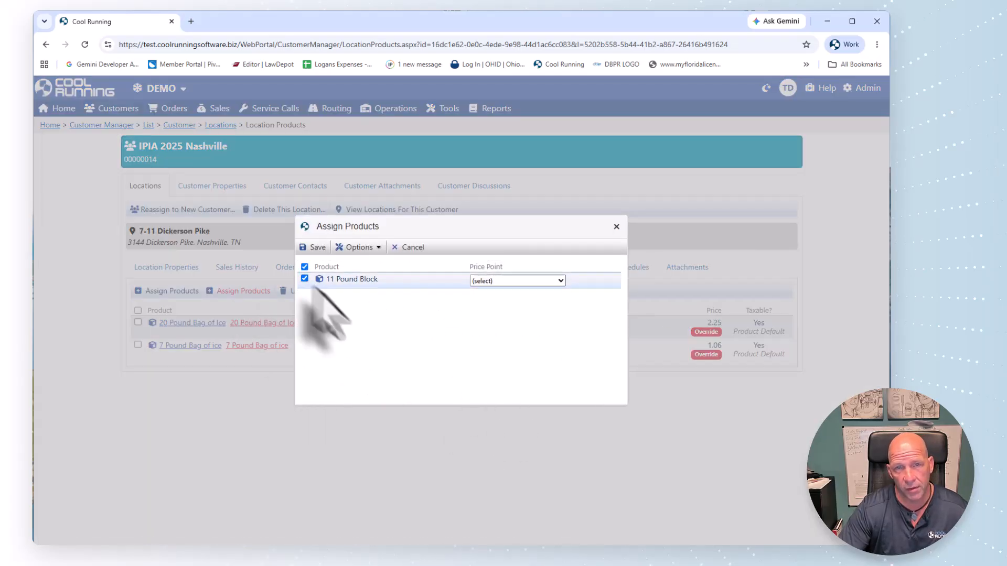
pyautogui.click(517, 282)
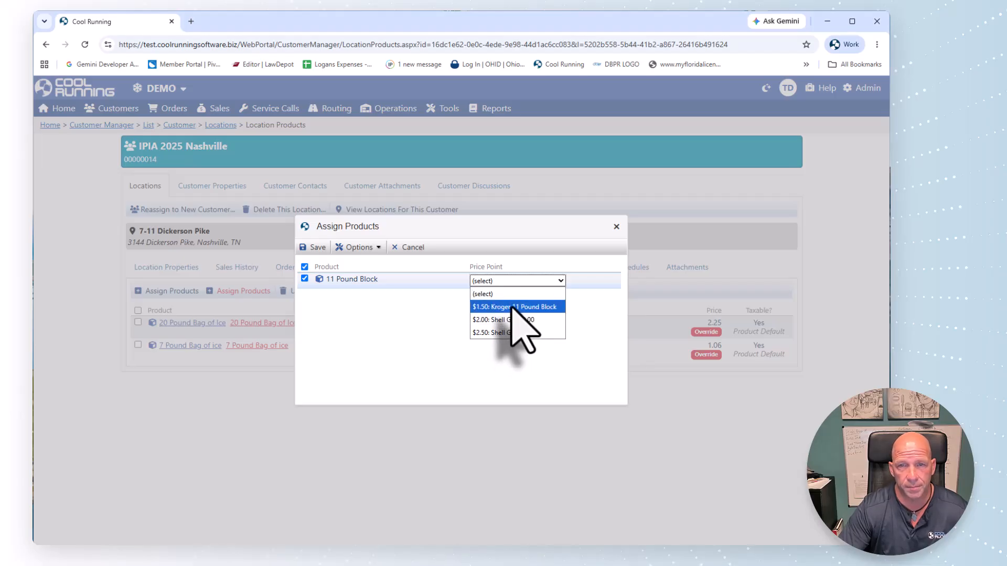
pyautogui.click(513, 307)
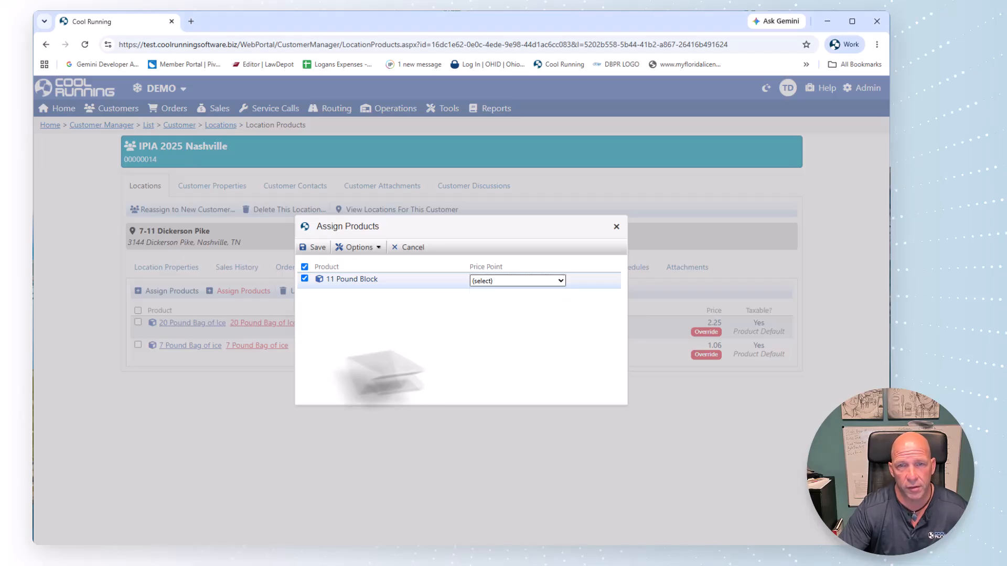
pyautogui.click(314, 247)
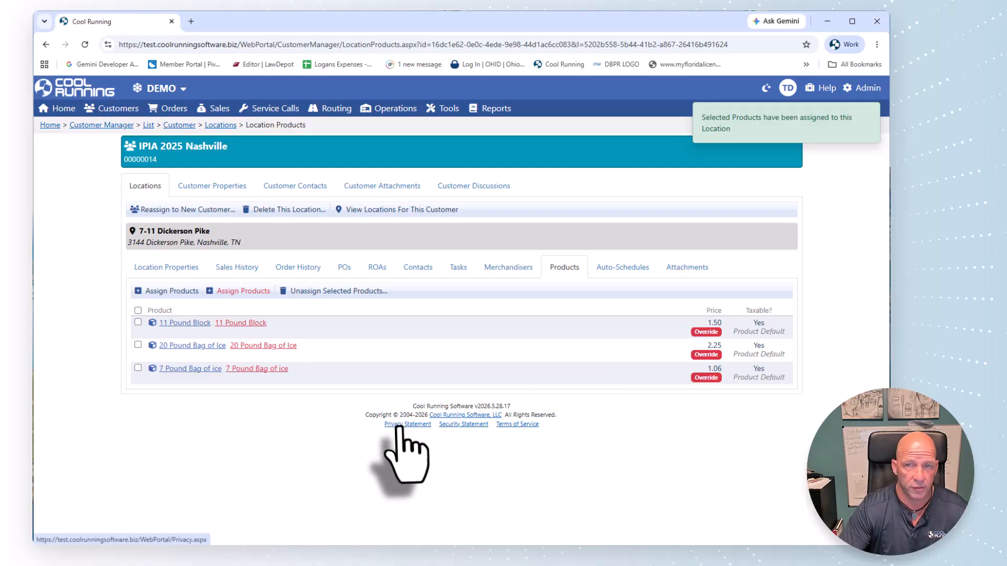
# Give the location's 11 Pound Block a new price point of $2.13 and save it
pyautogui.click(252, 324)
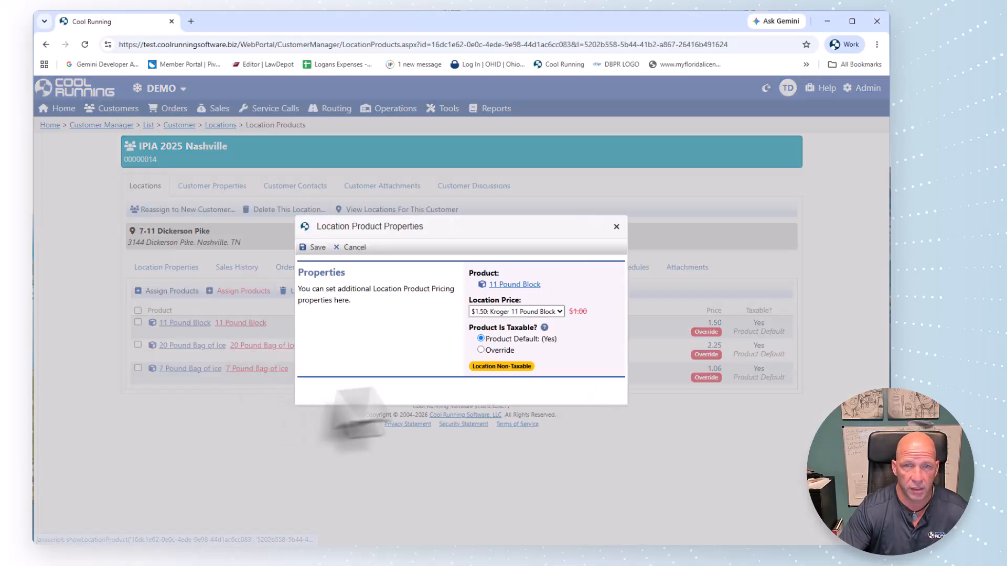
pyautogui.click(559, 312)
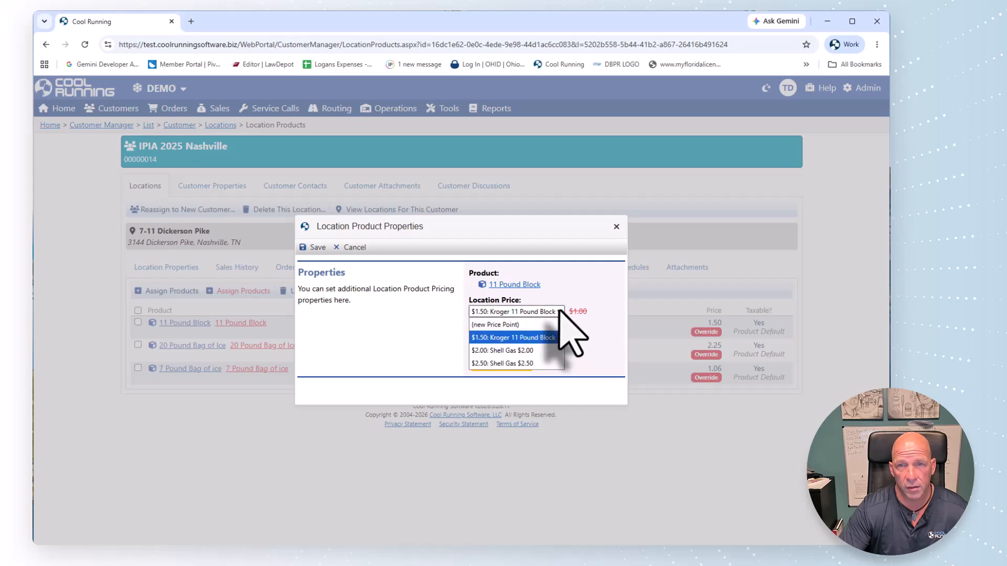
pyautogui.click(527, 325)
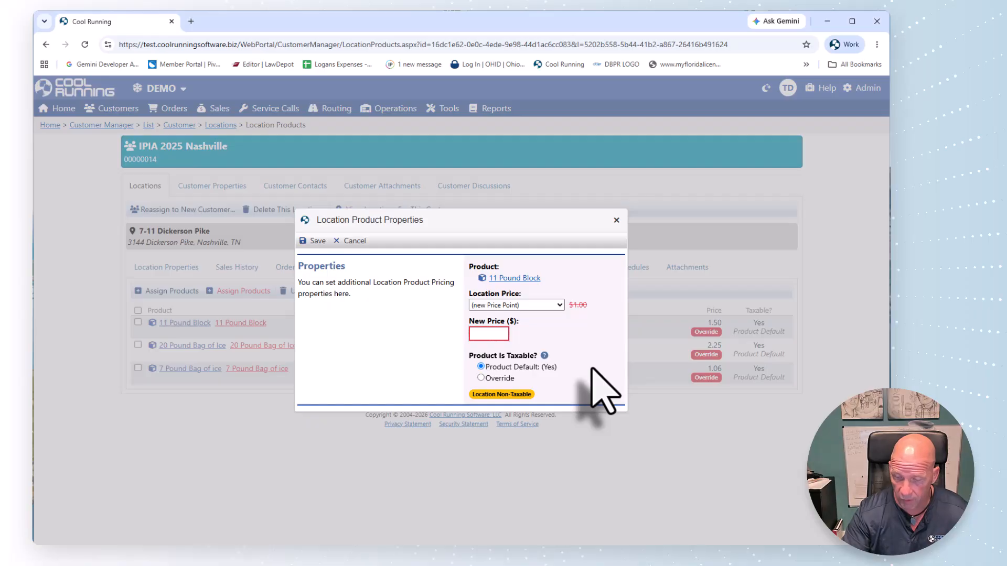
pyautogui.write('2.13')
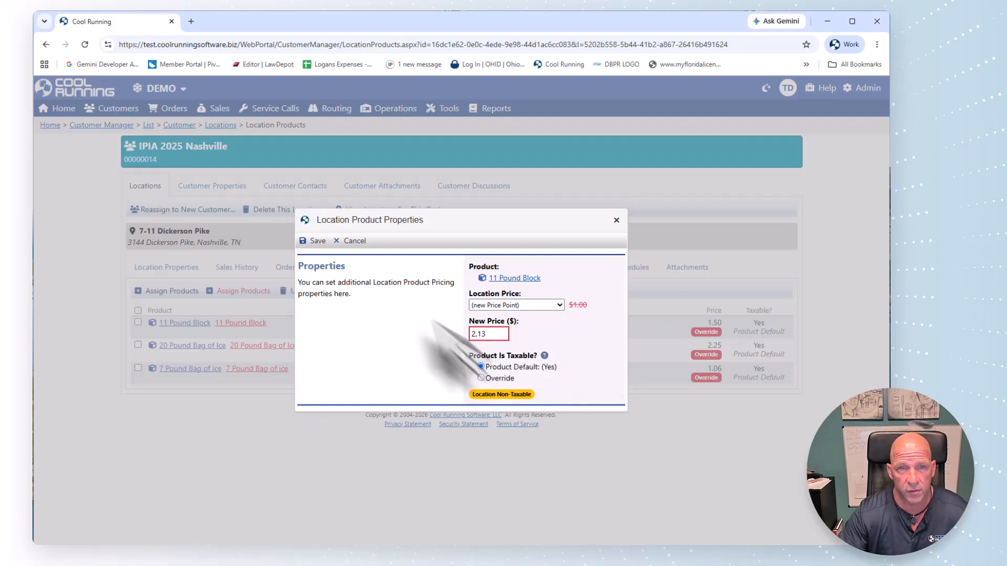
pyautogui.click(316, 241)
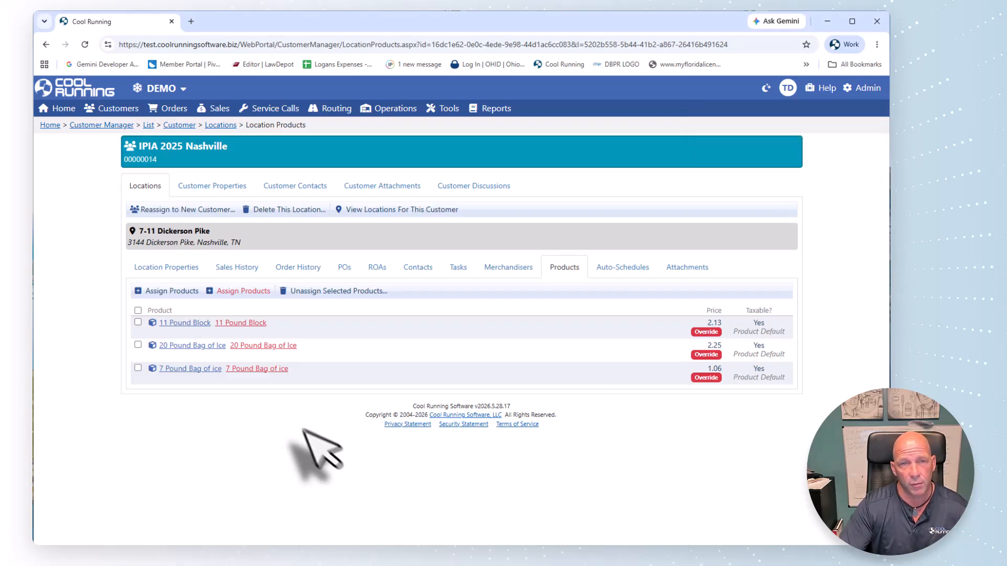
# Give the location's 20 Pound Bag of Ice a new price point of $2.50 and save it
pyautogui.click(259, 345)
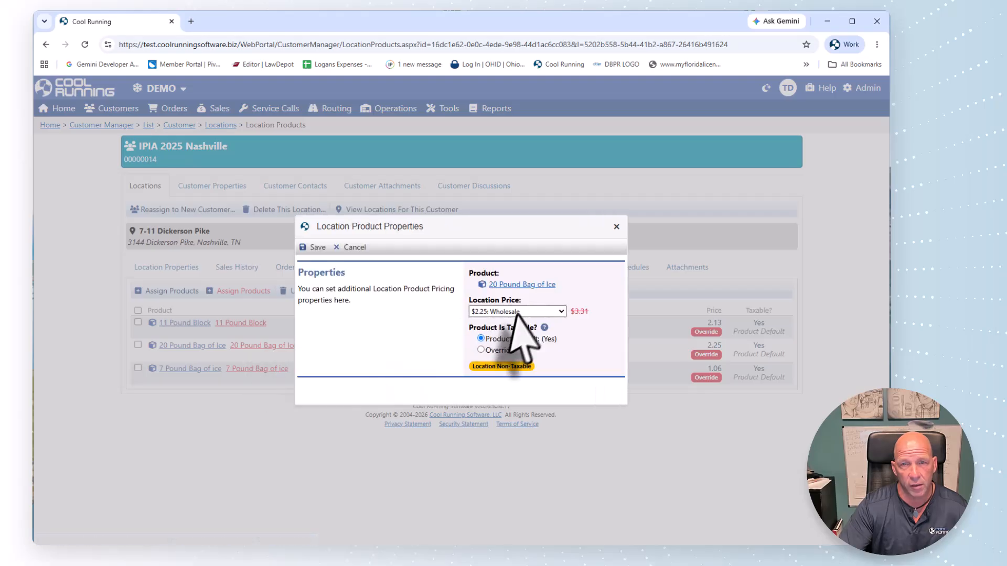
pyautogui.click(518, 312)
pyautogui.click(516, 323)
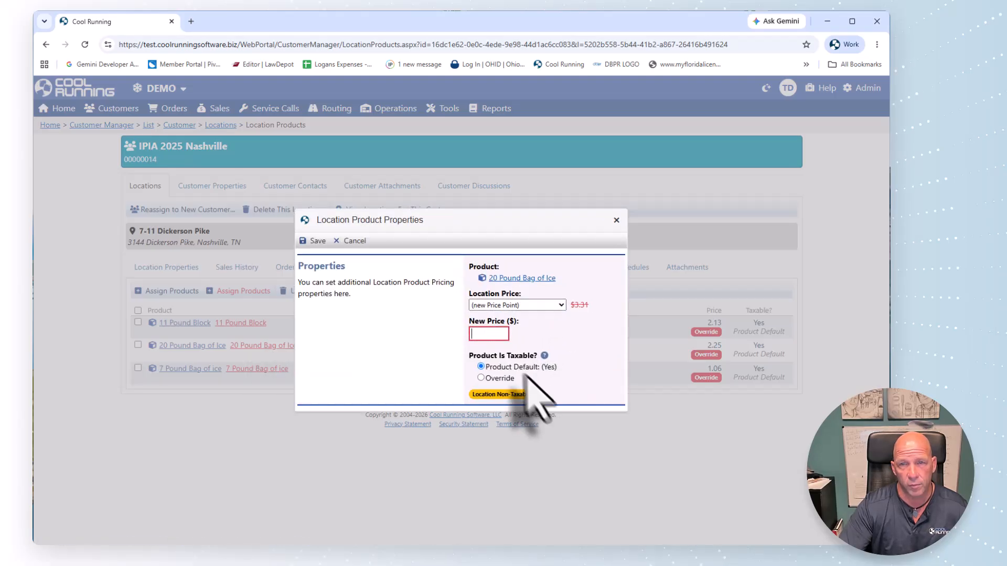
pyautogui.click(486, 334)
pyautogui.write('2.50')
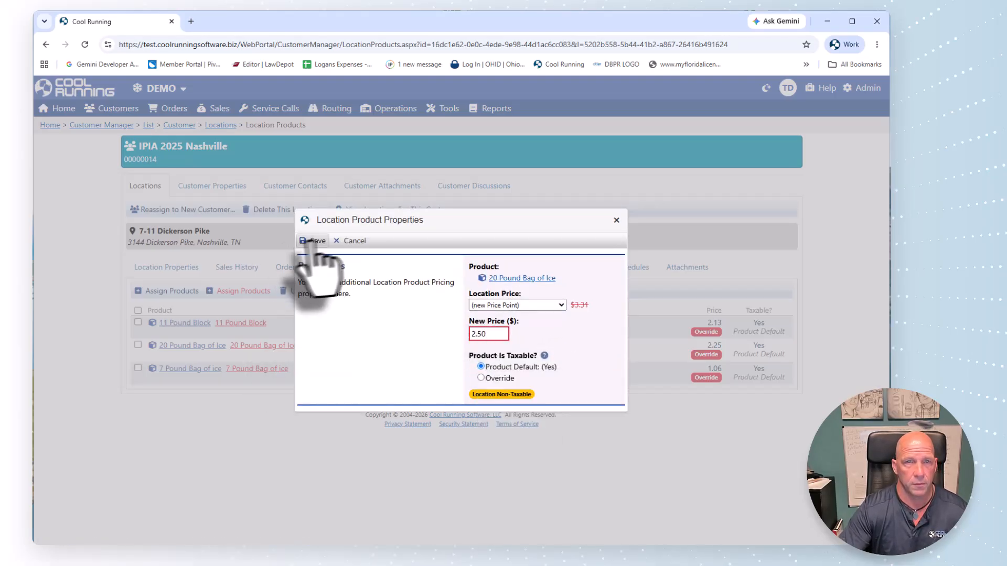
pyautogui.click(313, 241)
# Give the location's 7 Pound Bag of ice a new price point of $1.10 and save it
pyautogui.click(265, 369)
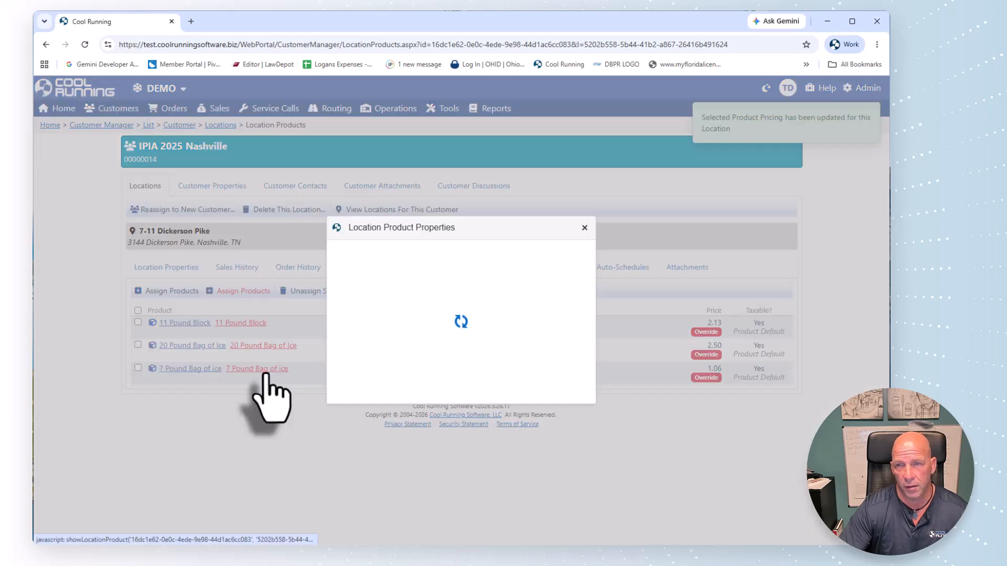
pyautogui.click(518, 312)
pyautogui.click(516, 323)
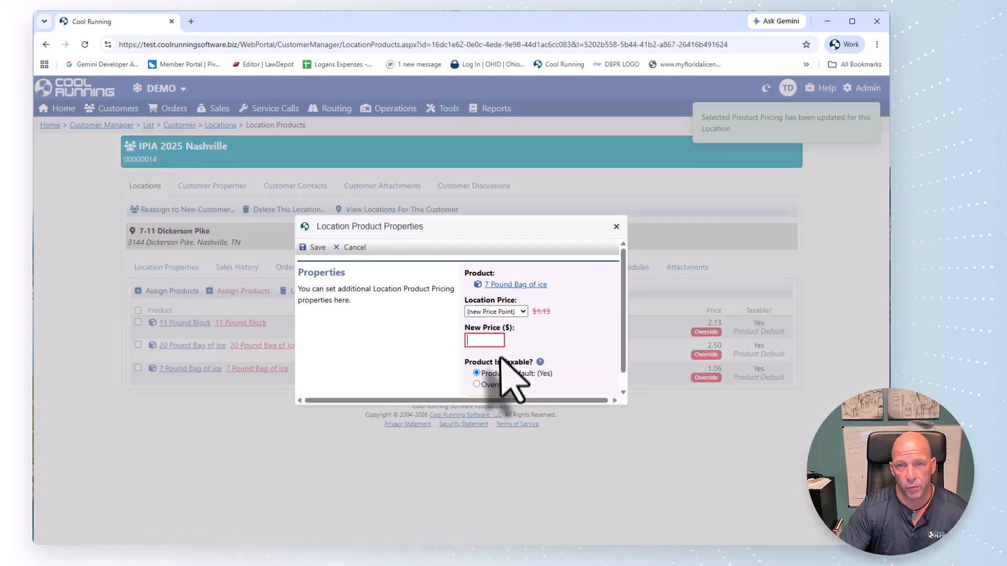
pyautogui.click(493, 333)
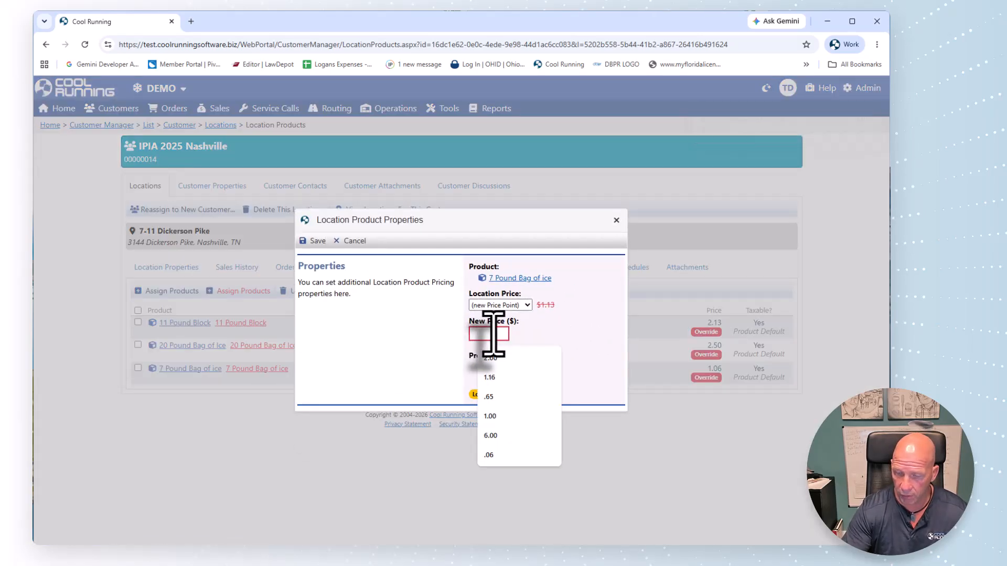
pyautogui.write('1.1')
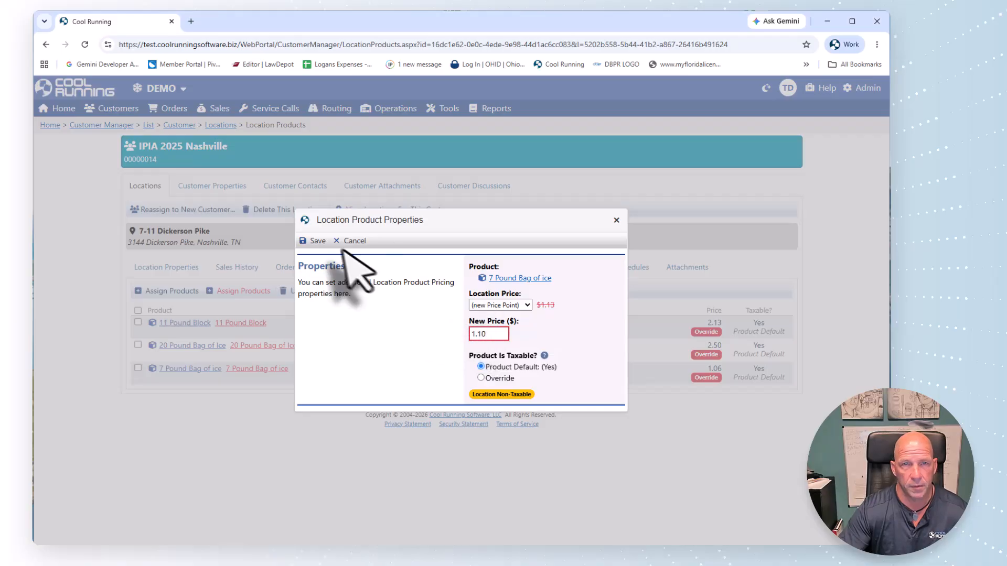
pyautogui.click(315, 240)
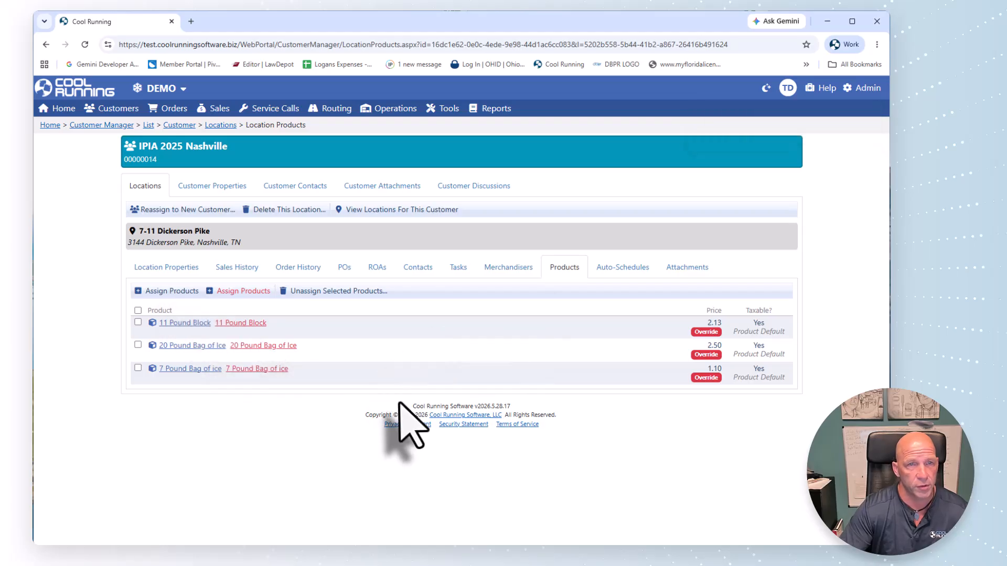
# Review the location pricing properties of the 11 Pound Block and the location's order history, then return to its products
pyautogui.click(248, 324)
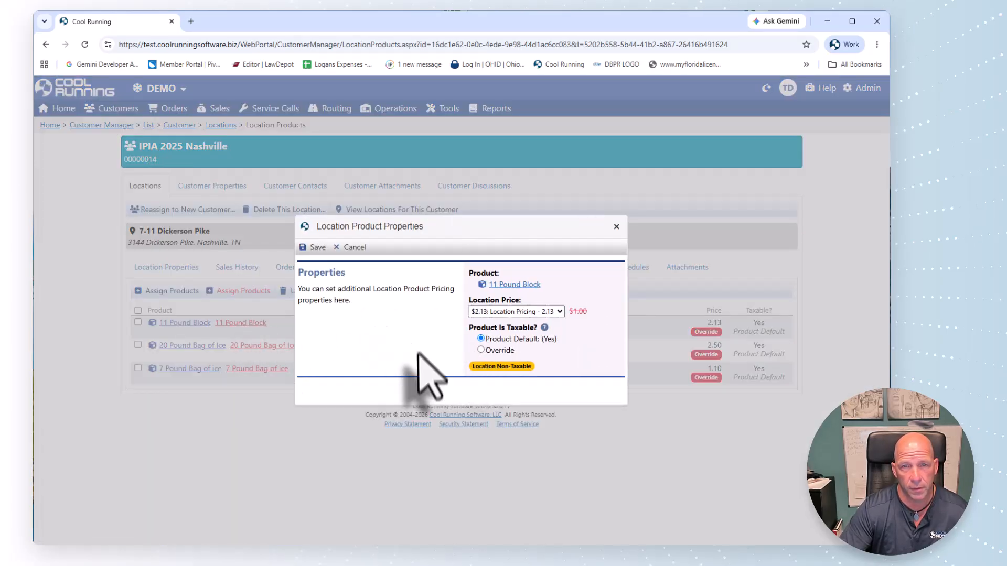
pyautogui.click(616, 226)
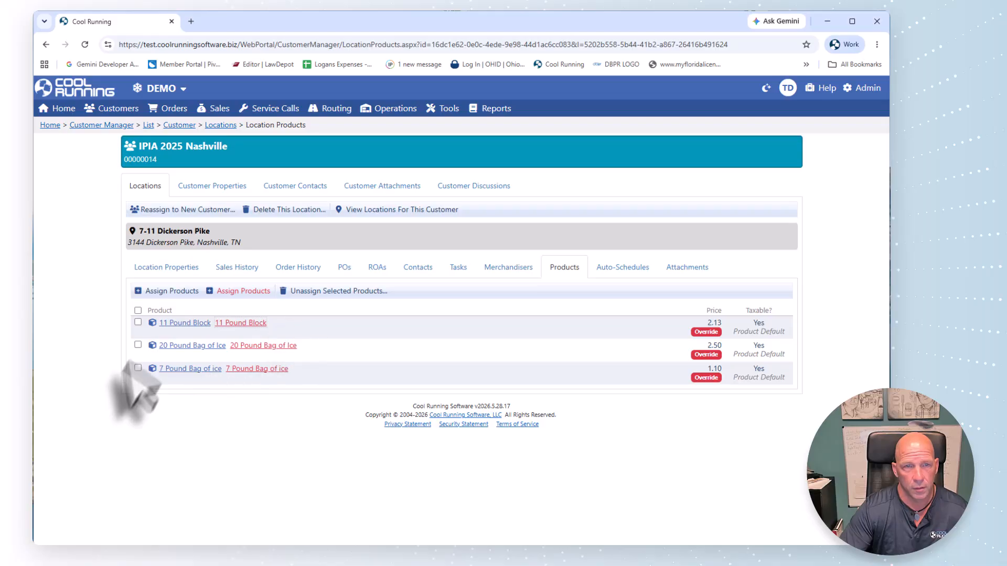
pyautogui.click(137, 322)
pyautogui.click(314, 268)
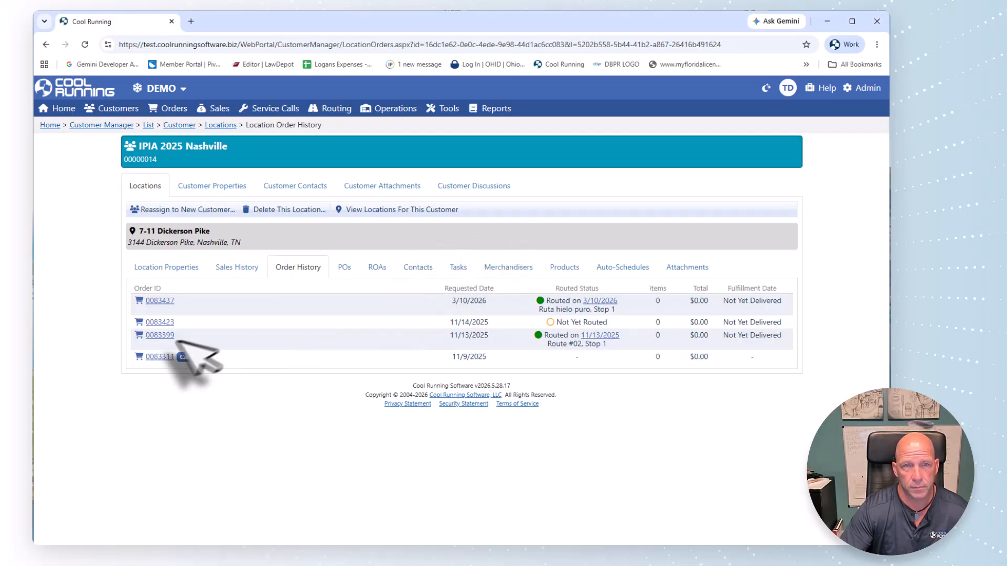
pyautogui.click(377, 267)
pyautogui.click(564, 267)
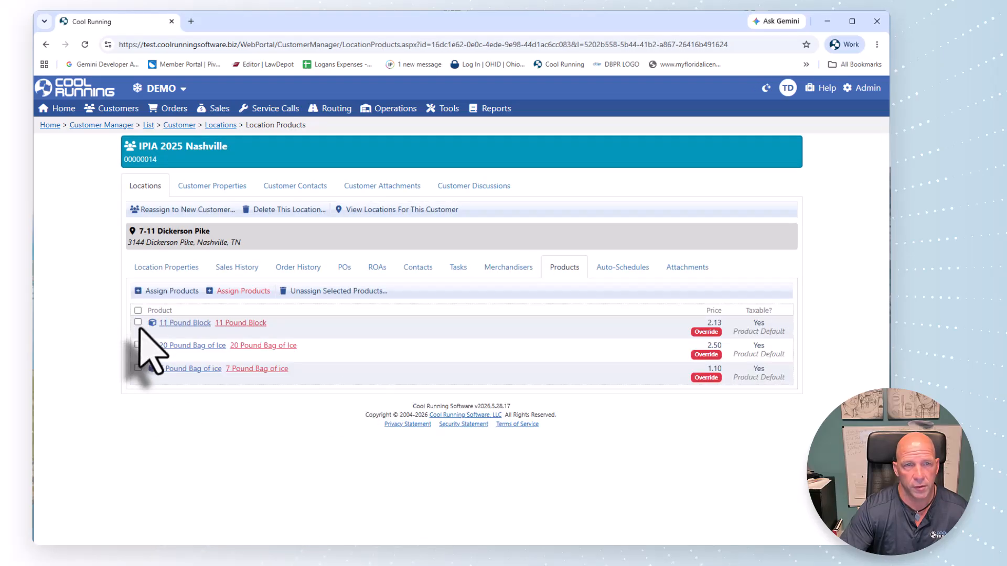
# Unassign the 11 Pound Block from the 7-11 Dickerson Pike location
pyautogui.click(138, 321)
pyautogui.click(321, 291)
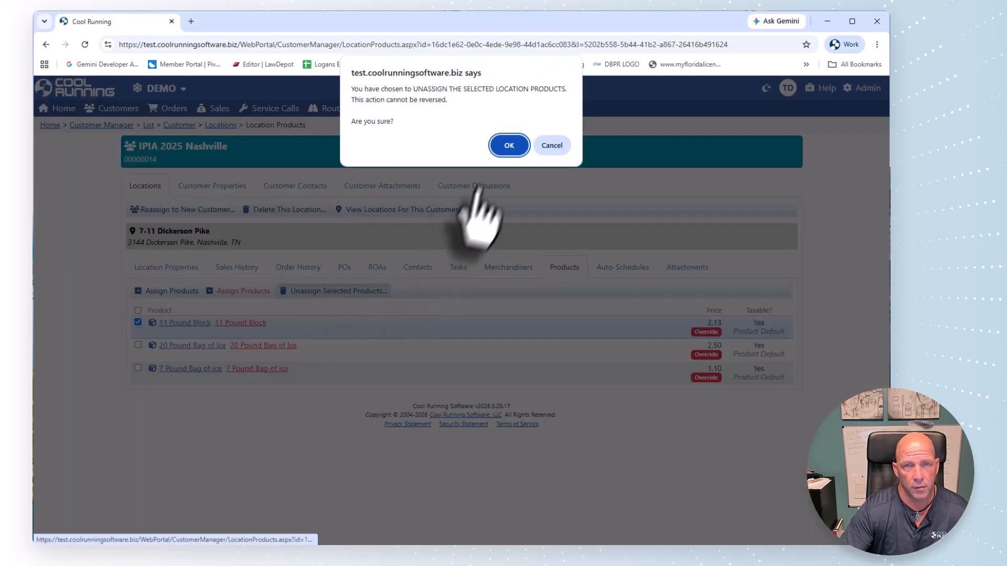
pyautogui.click(510, 146)
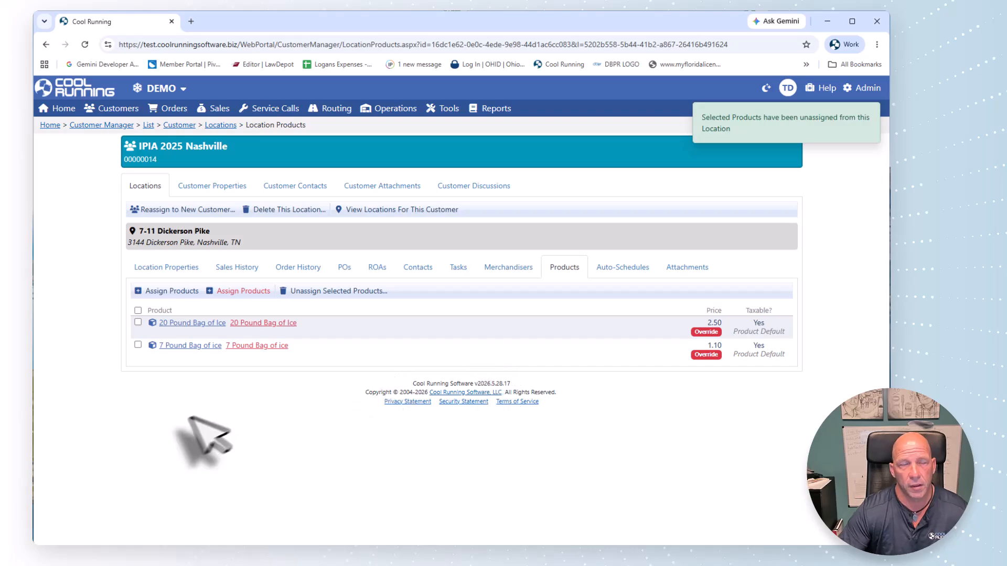
# Open the Pricing Manager and review the price points of the 20 Pound Bag of Ice and the 11 Pound Block
pyautogui.click(338, 108)
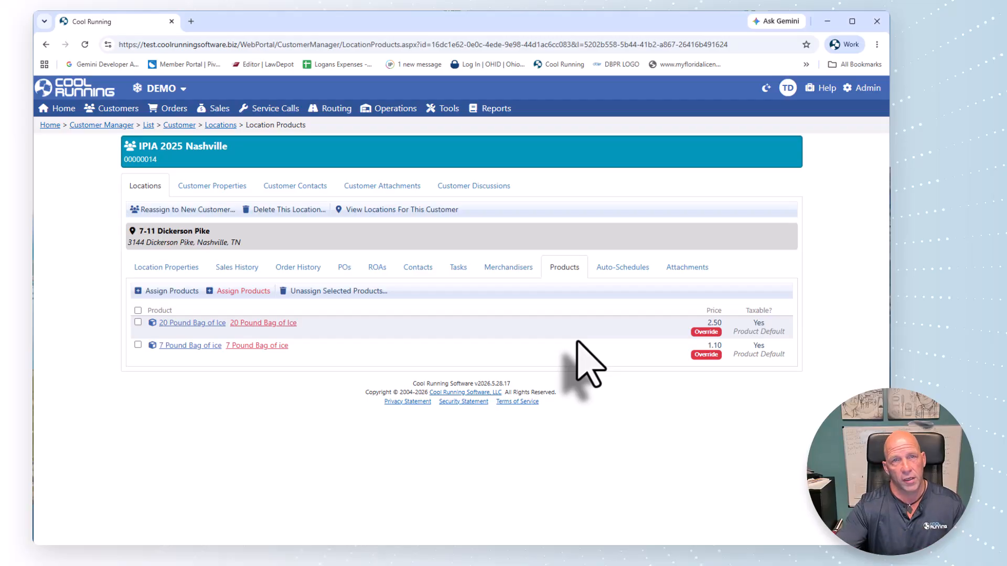
pyautogui.moveTo(395, 108)
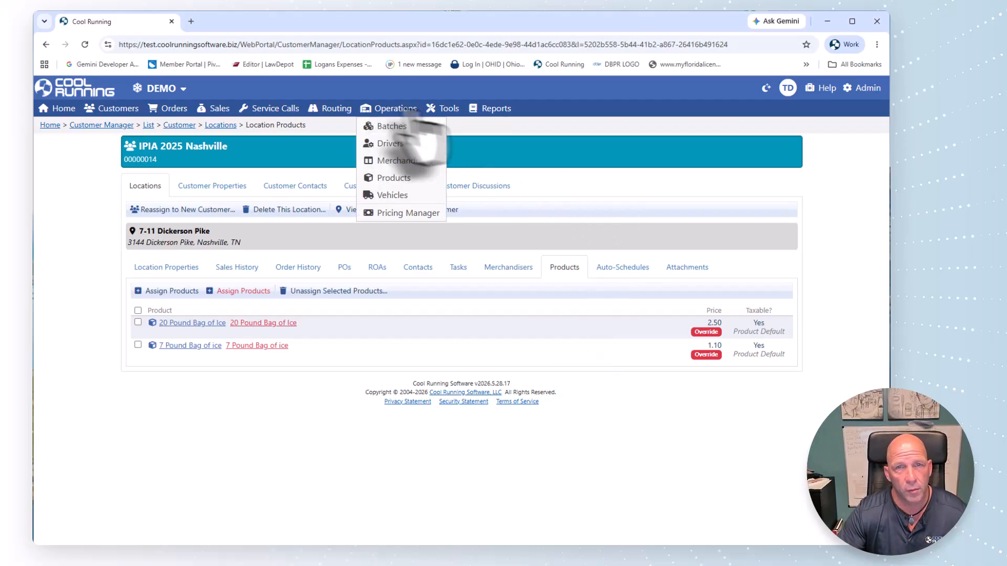
pyautogui.click(391, 214)
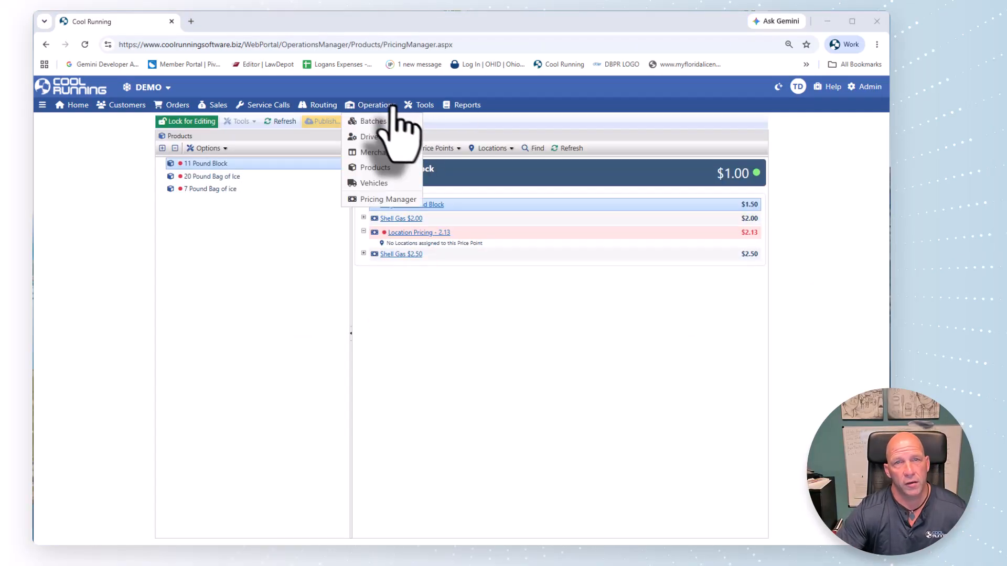
pyautogui.click(184, 177)
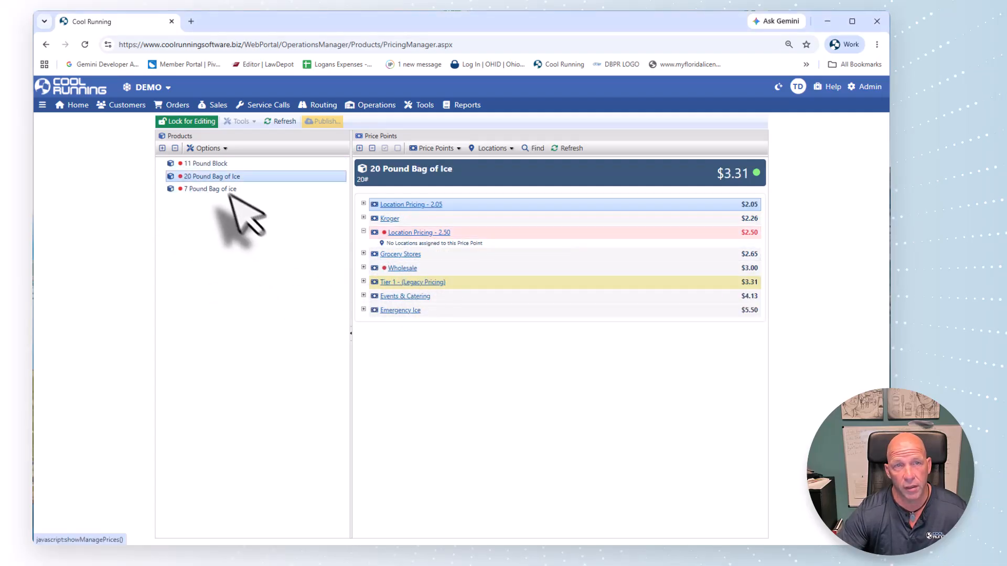
pyautogui.click(215, 165)
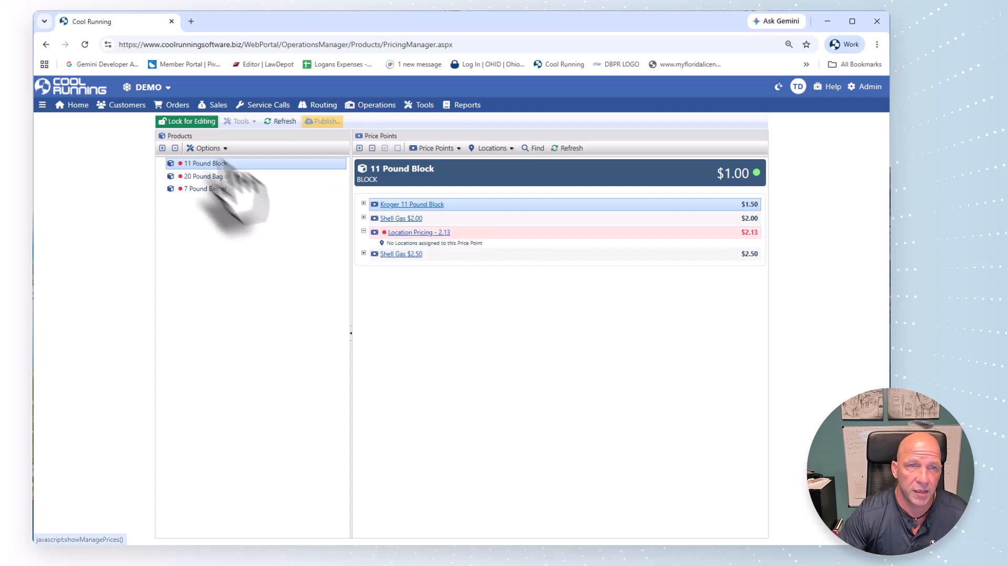
# Lock the product pricing for editing and publish the pending price point changes
pyautogui.click(181, 122)
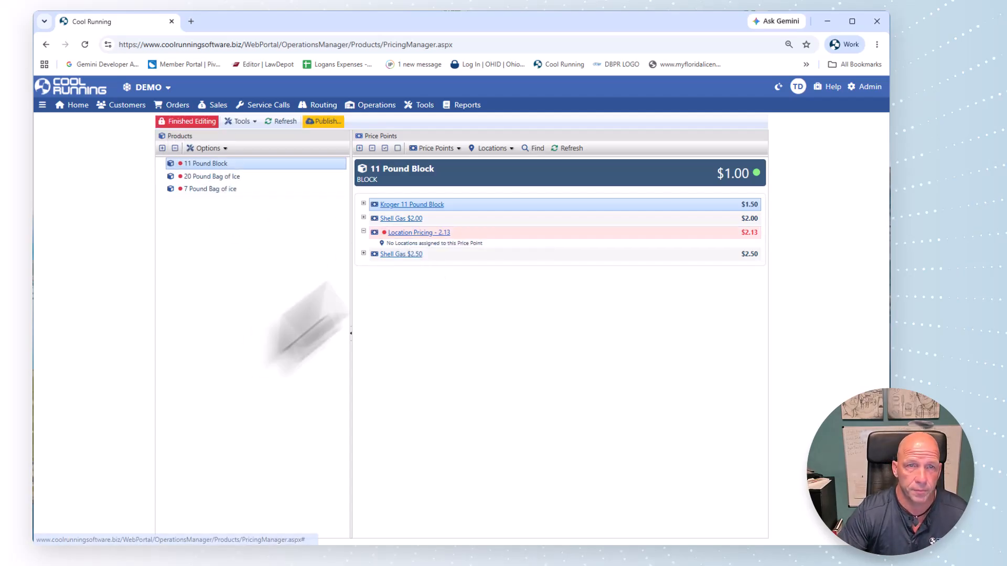
pyautogui.click(323, 122)
pyautogui.click(509, 134)
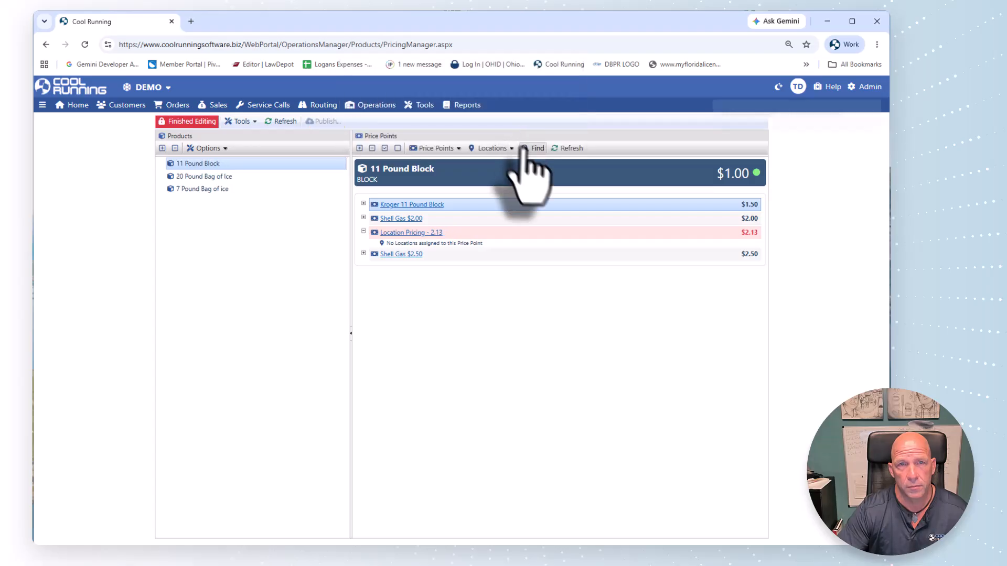